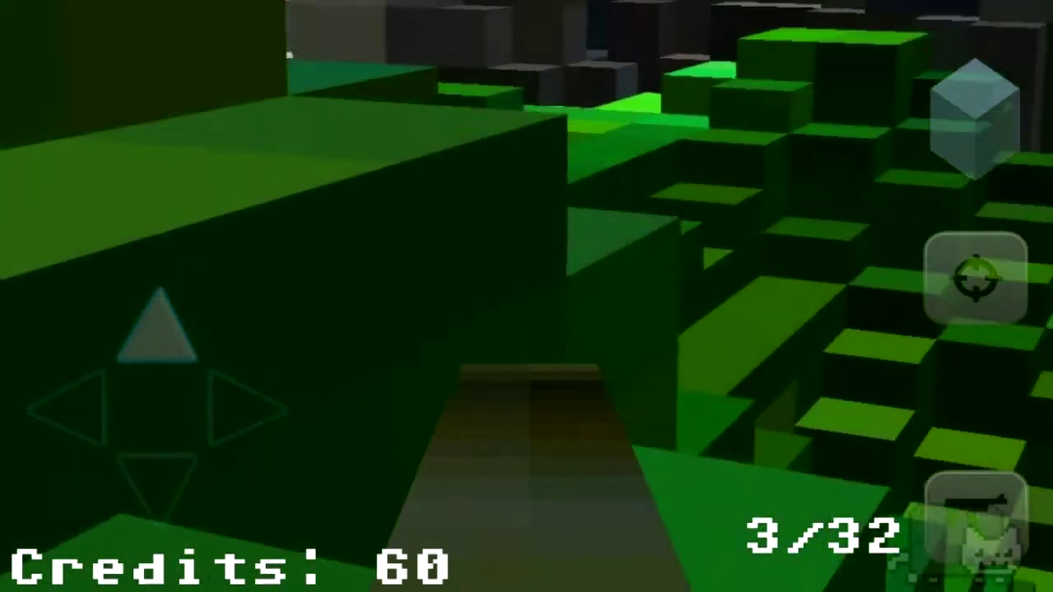
drag(526, 296, 526, 205)
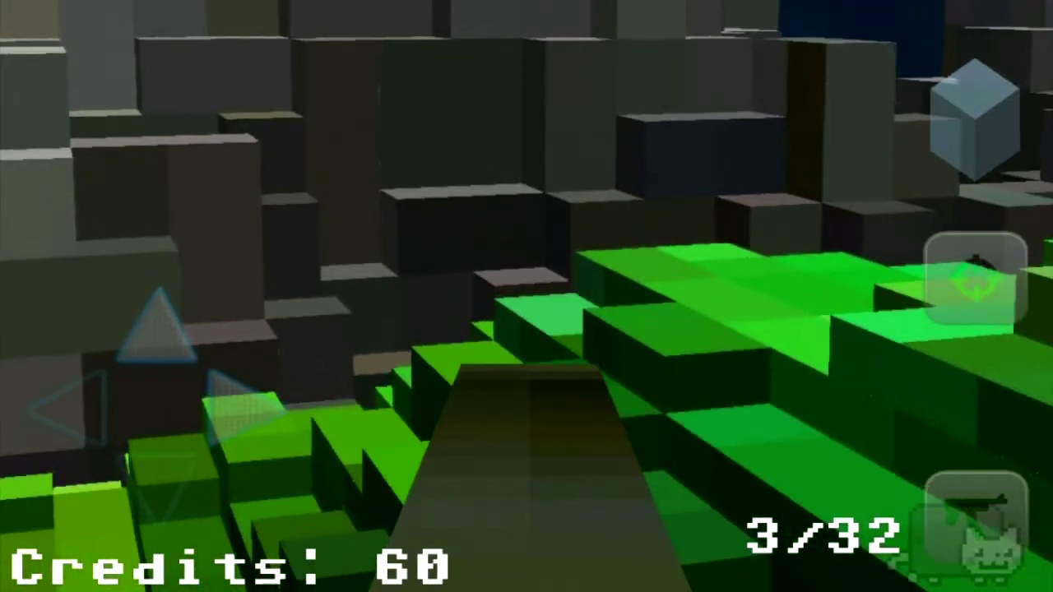
drag(526, 296, 329, 296)
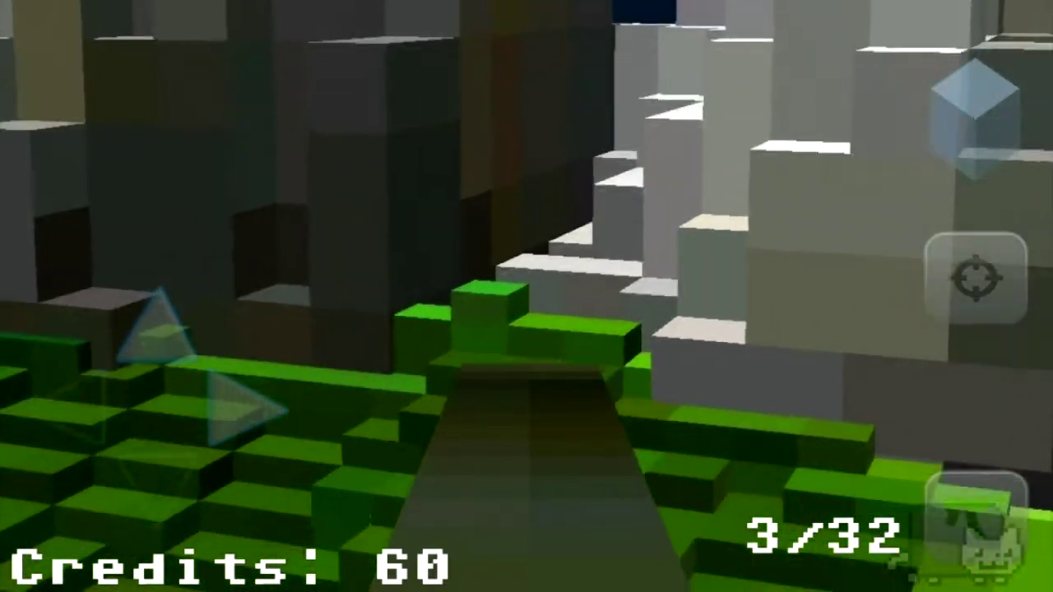